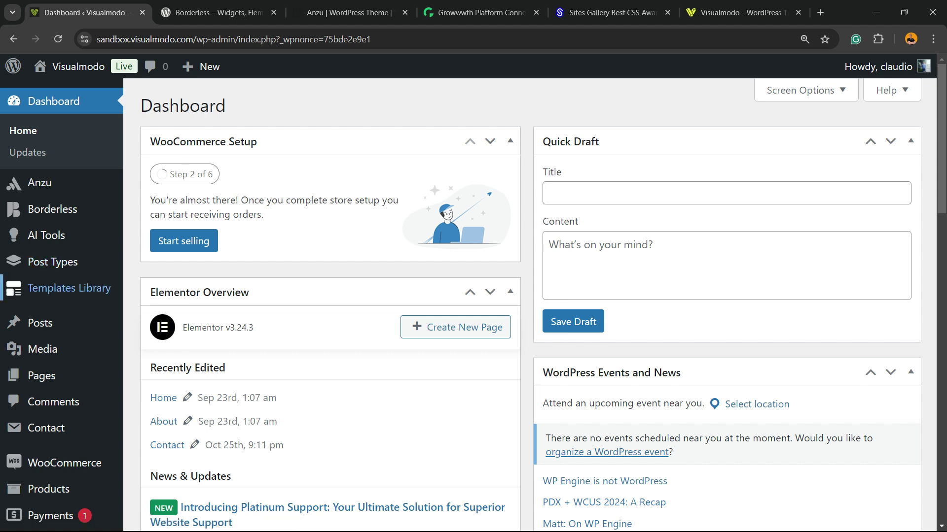
# Step: Search for Optimole among the plugins available to add to the site
pyautogui.scroll(-5, 64, 247)
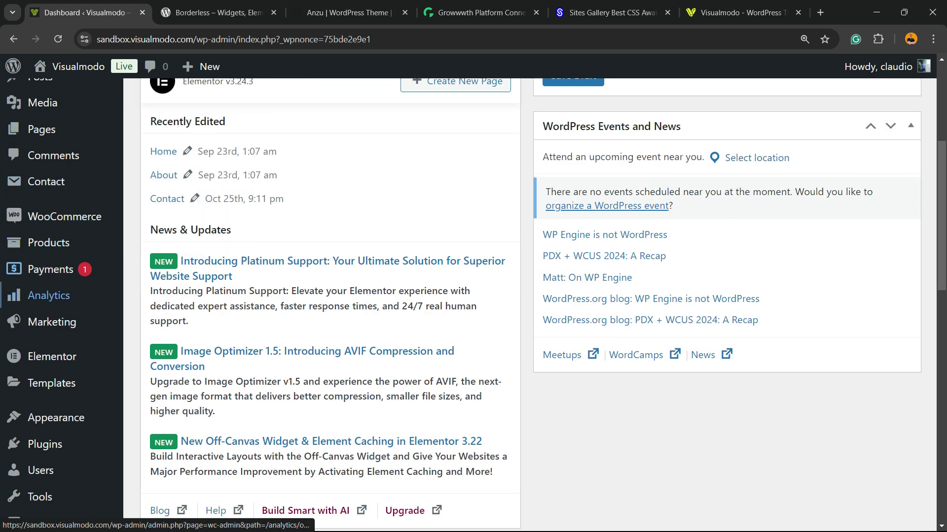
pyautogui.moveTo(44, 444)
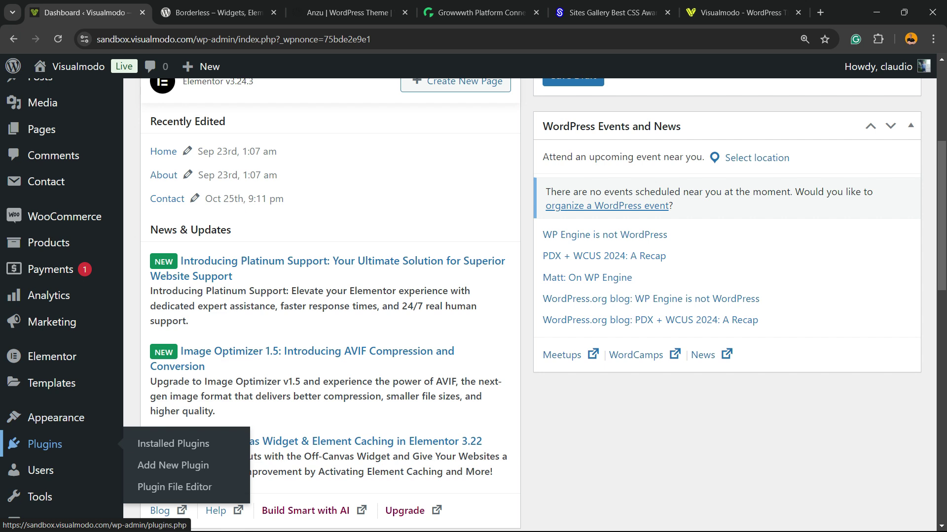
pyautogui.click(168, 465)
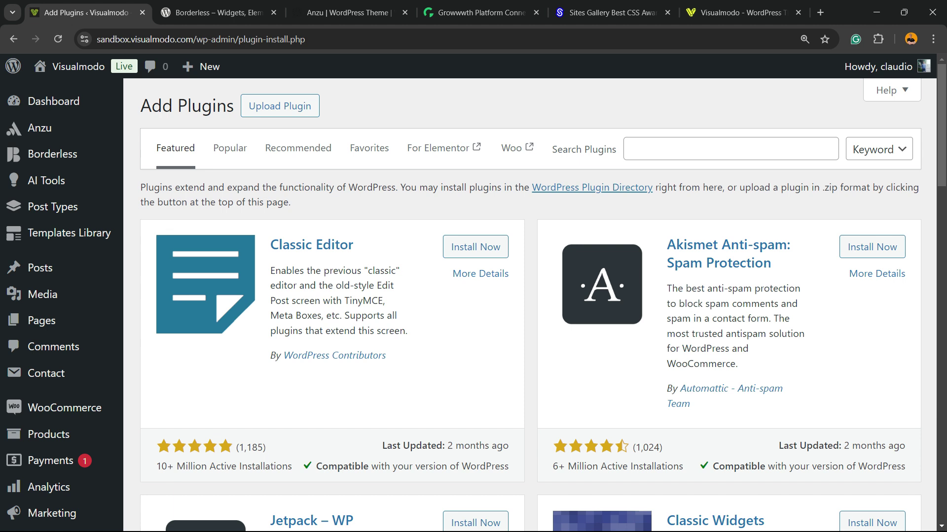
pyautogui.tripleClick(584, 150)
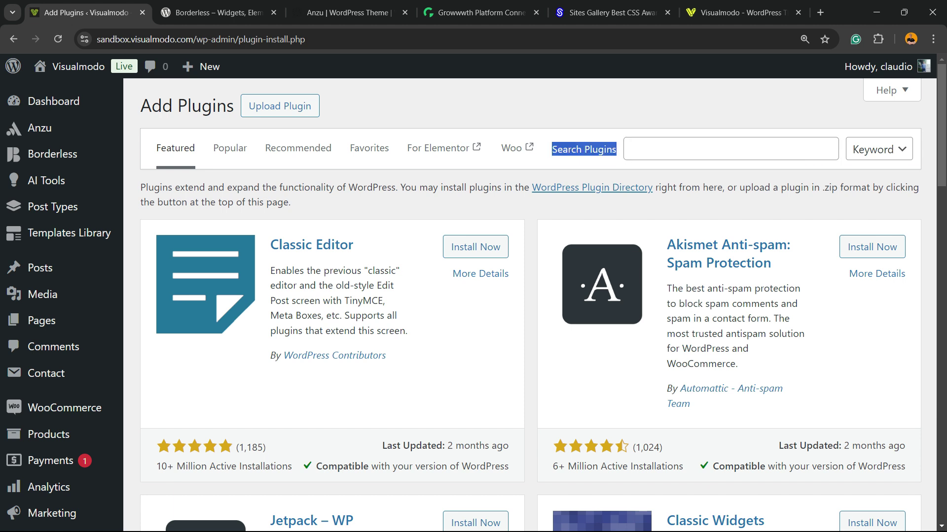
pyautogui.click(730, 149)
pyautogui.write('Optimole')
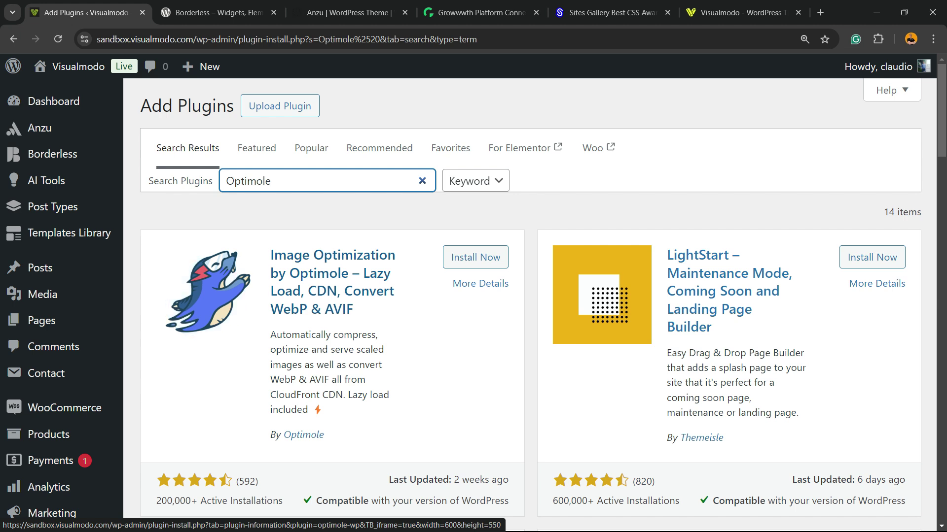
# Step: Install and activate the plugin Image Optimization by Optimole – Lazy Load, CDN, Convert WebP & AVIF
pyautogui.click(475, 256)
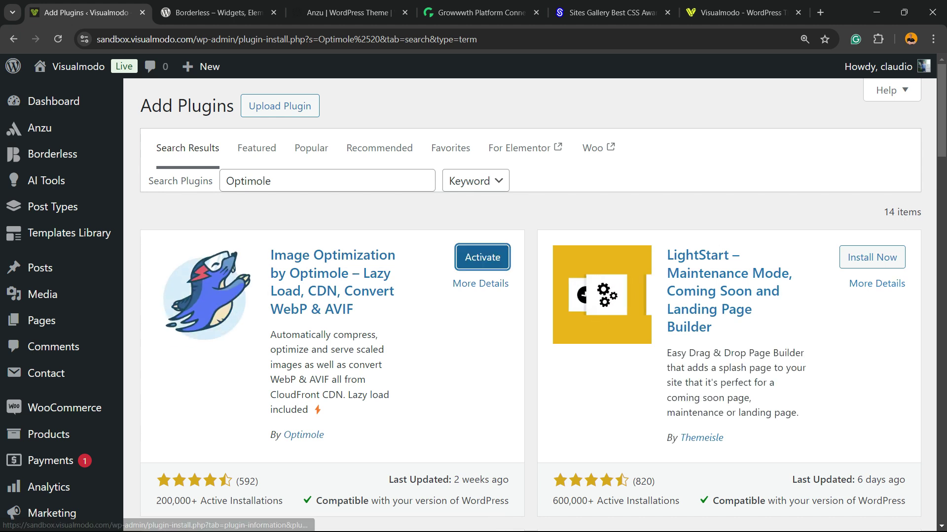
pyautogui.click(482, 257)
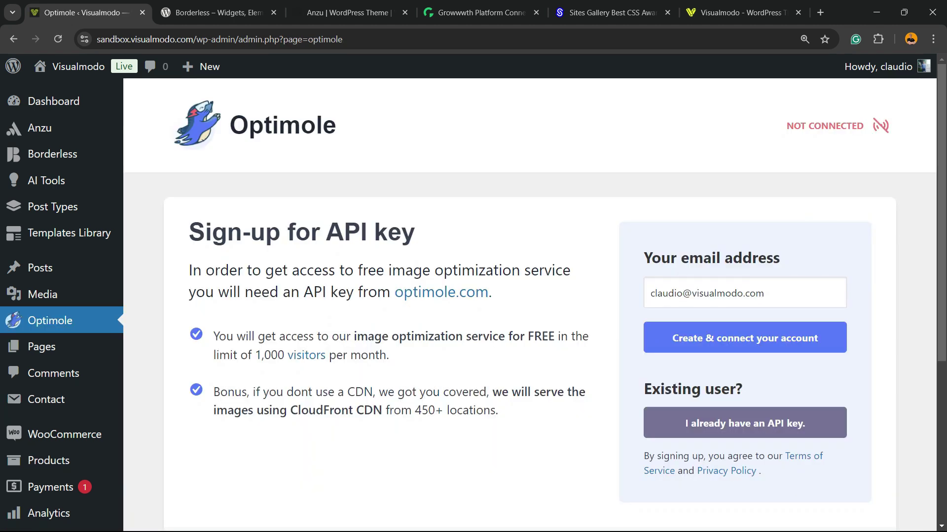
# Step: Create and connect an Optimole account using the prefilled e-mail address
pyautogui.tripleClick(707, 293)
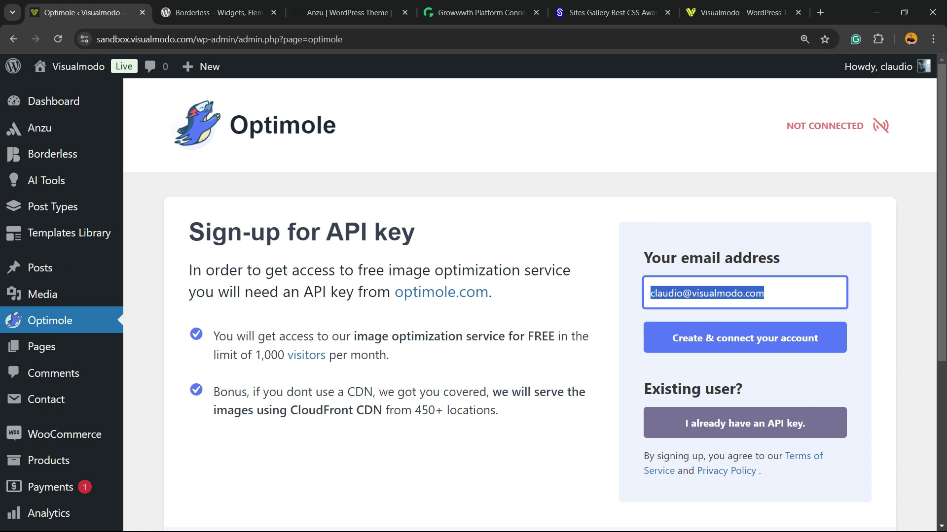
pyautogui.click(699, 293)
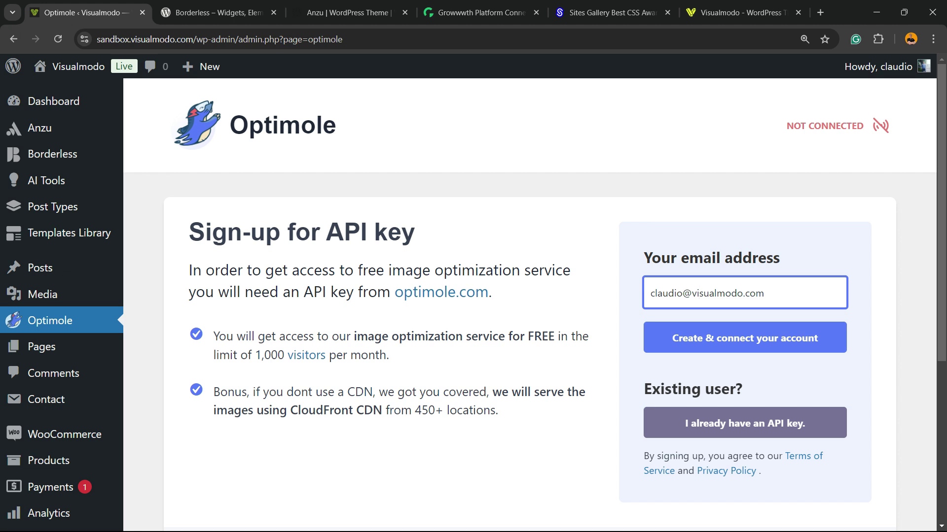
pyautogui.moveTo(650, 294); pyautogui.dragTo(764, 293)
pyautogui.click(765, 293)
pyautogui.click(745, 338)
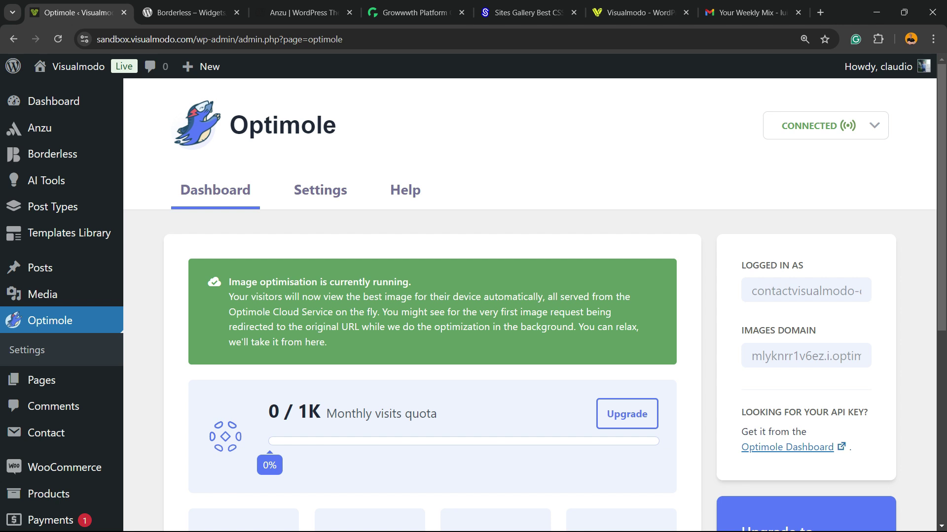
# Step: Examine the monthly visits quota and the image optimisation status notice on the Optimole dashboard
pyautogui.scroll(-3, 474, 295)
pyautogui.moveTo(293, 288); pyautogui.dragTo(427, 292)
pyautogui.tripleClick(419, 291)
pyautogui.scroll(-2, 419, 296)
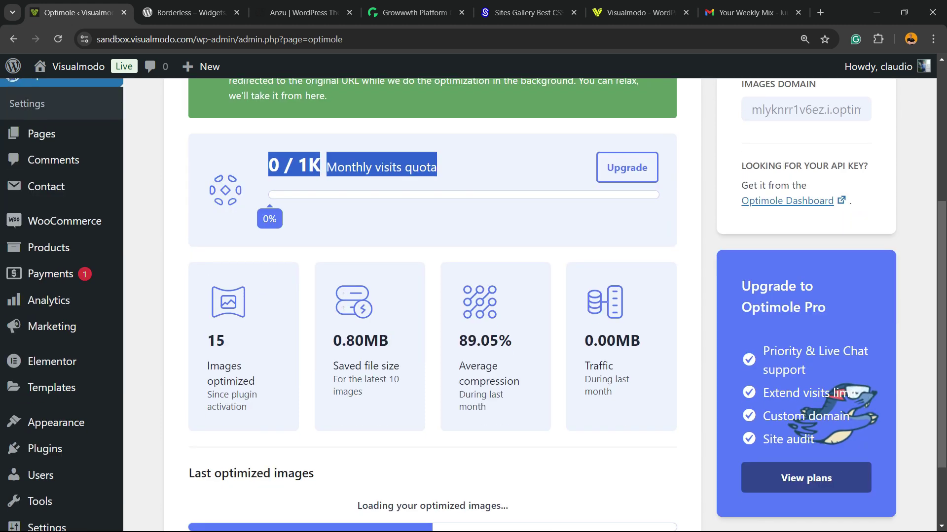
pyautogui.scroll(5, 473, 295)
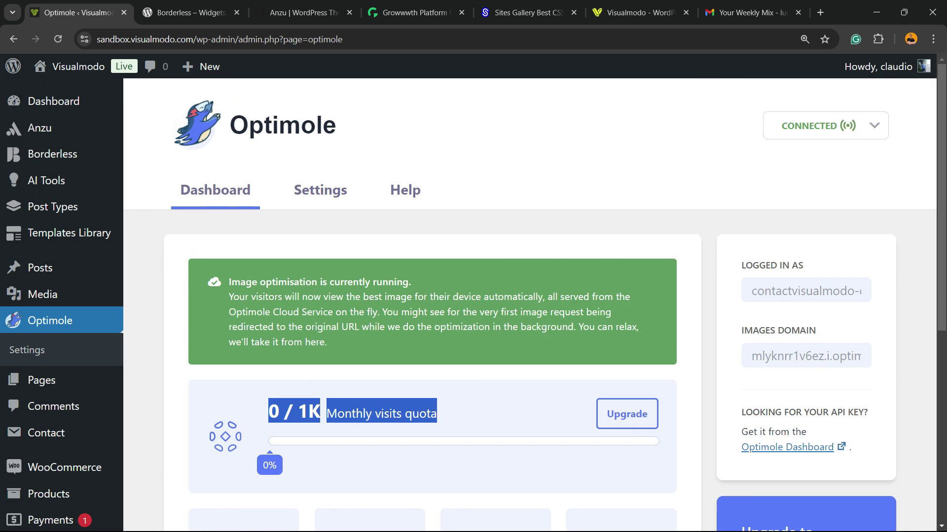
pyautogui.hotkey('ctrl', '+')
pyautogui.tripleClick(444, 375)
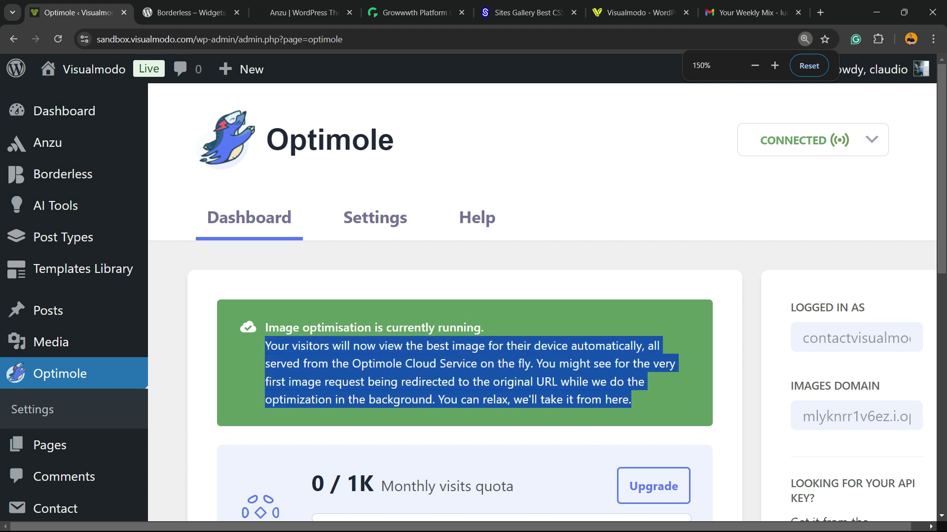
pyautogui.tripleClick(317, 364)
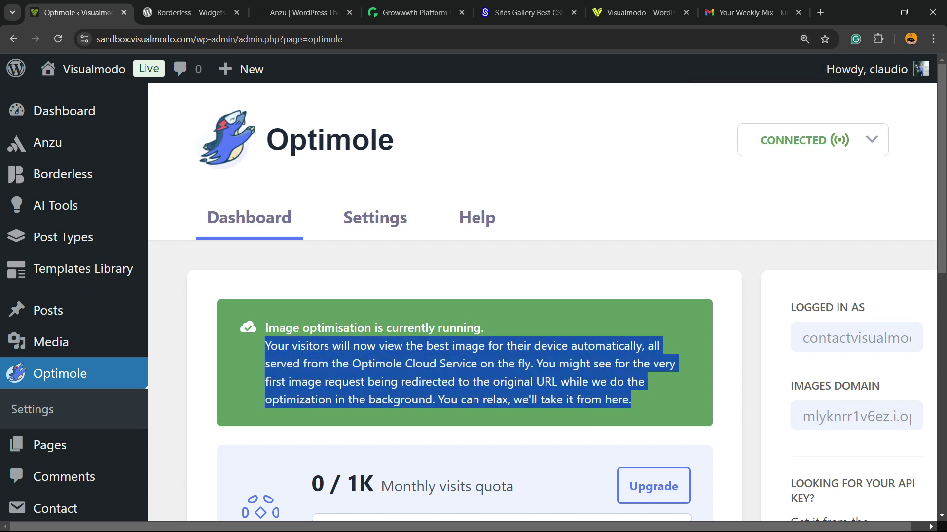
pyautogui.tripleClick(286, 381)
pyautogui.tripleClick(285, 381)
# Step: Review the optimization statistics and the last optimized images on the Optimole dashboard
pyautogui.scroll(-5, 473, 303)
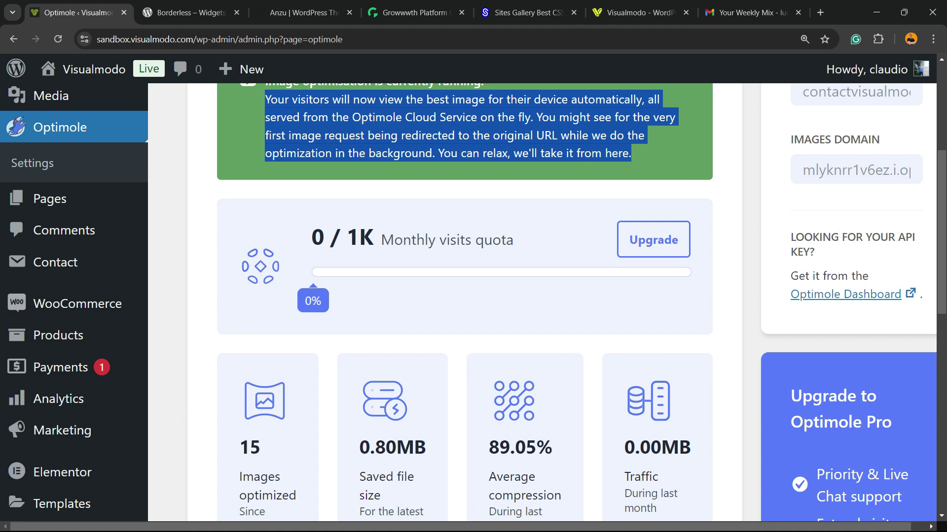
pyautogui.scroll(-3, 473, 302)
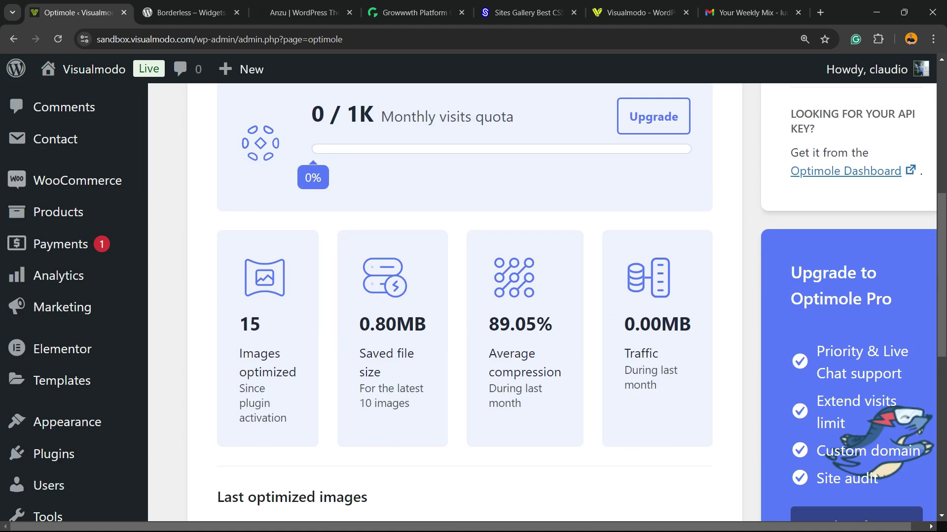
pyautogui.hotkey('ctrl', '-')
pyautogui.scroll(-3, 473, 303)
pyautogui.scroll(-4, 473, 302)
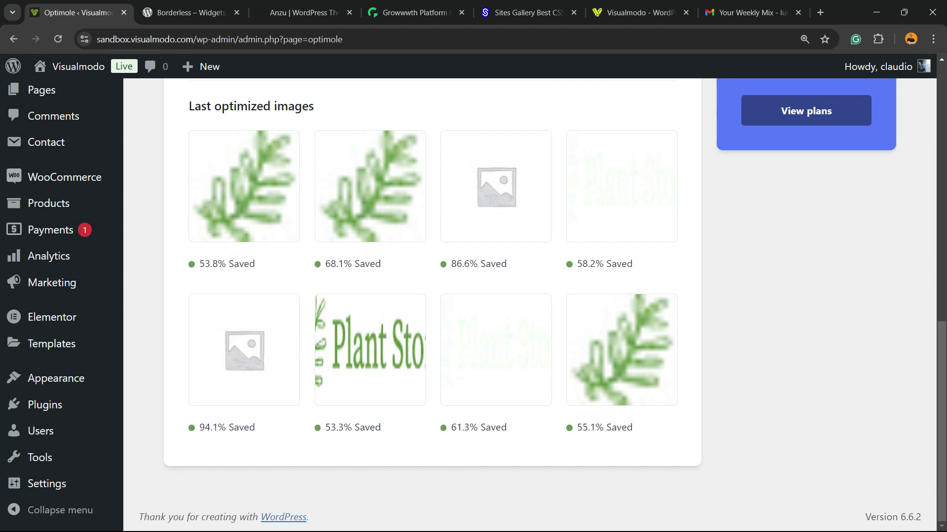
pyautogui.scroll(12, 474, 302)
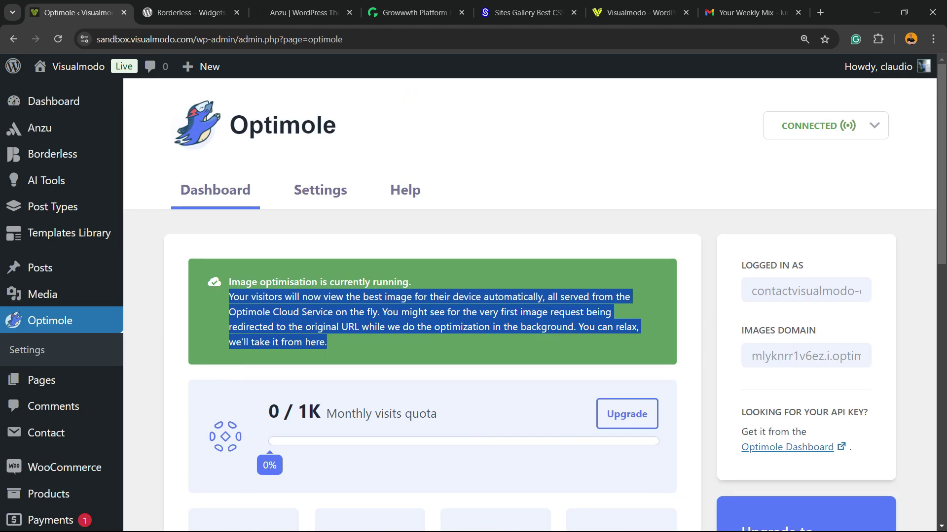
# Step: Enable the Optimole Badge in the plugin's general settings and save the changes
pyautogui.click(320, 191)
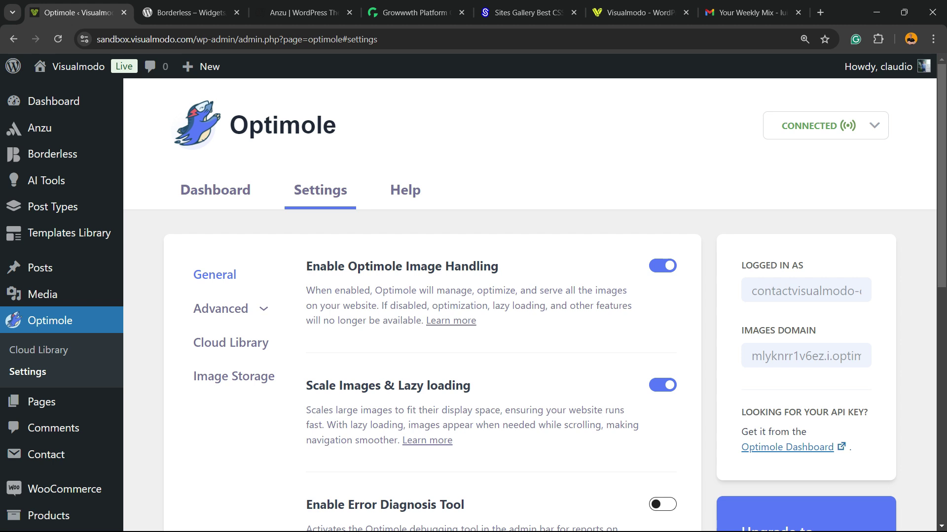
pyautogui.scroll(-3, 530, 306)
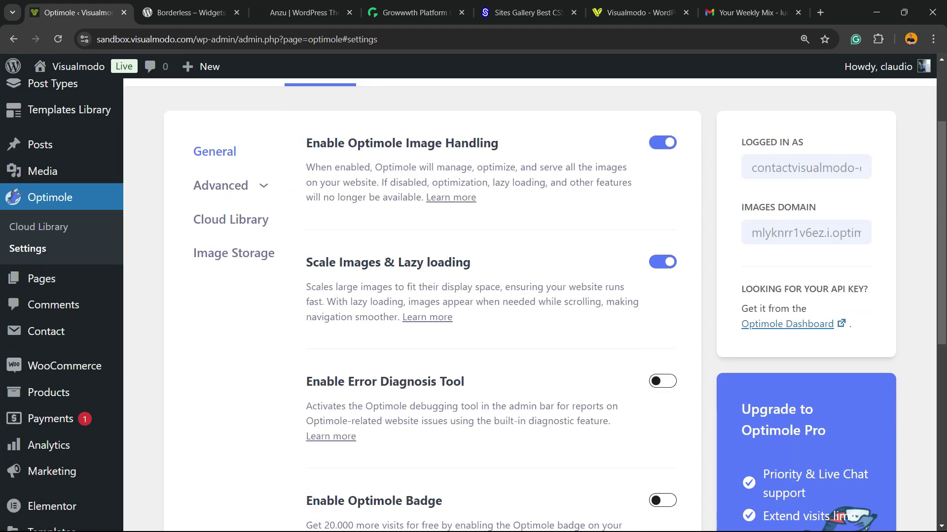
pyautogui.scroll(-3, 530, 305)
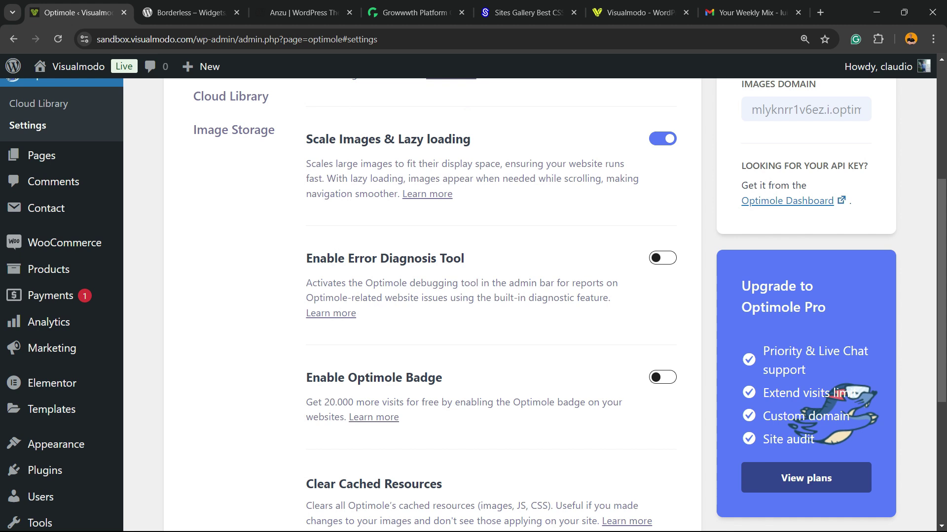
pyautogui.scroll(-3, 530, 306)
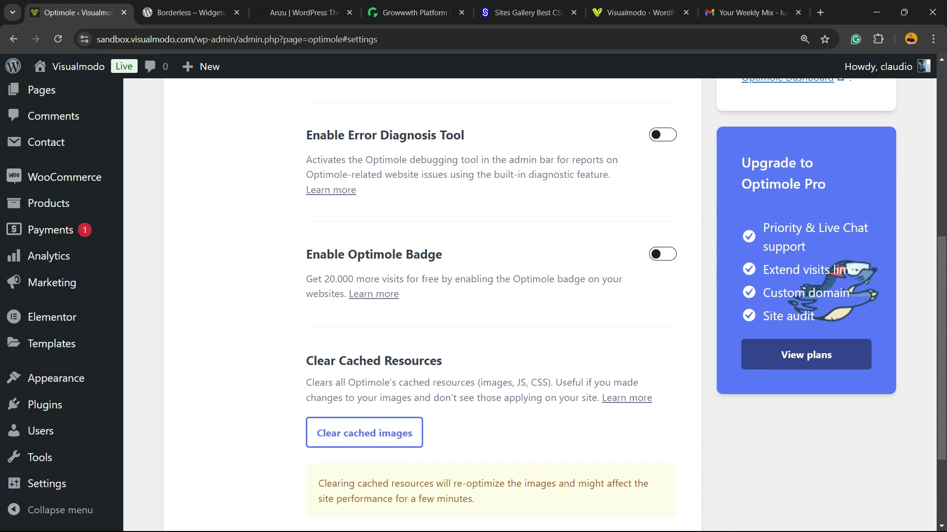
pyautogui.click(662, 254)
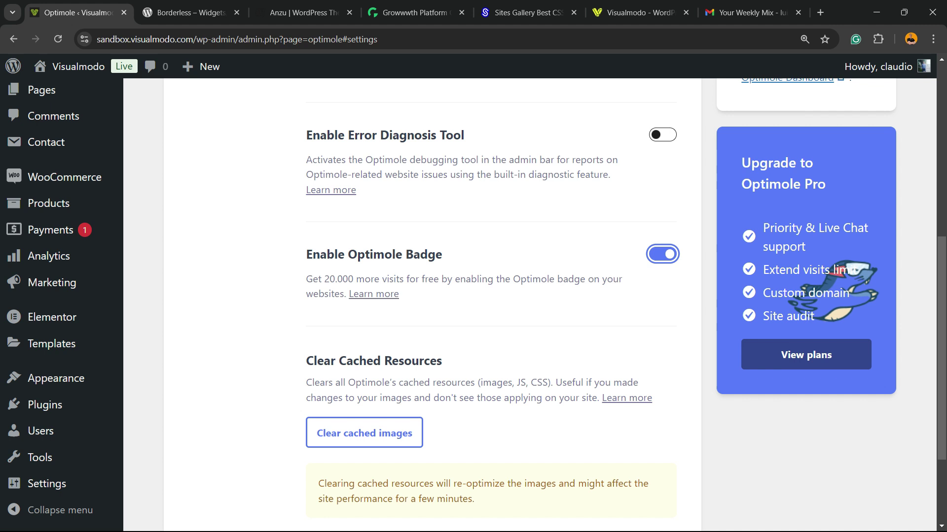
pyautogui.scroll(-1, 662, 254)
pyautogui.scroll(-2, 530, 306)
pyautogui.click(346, 427)
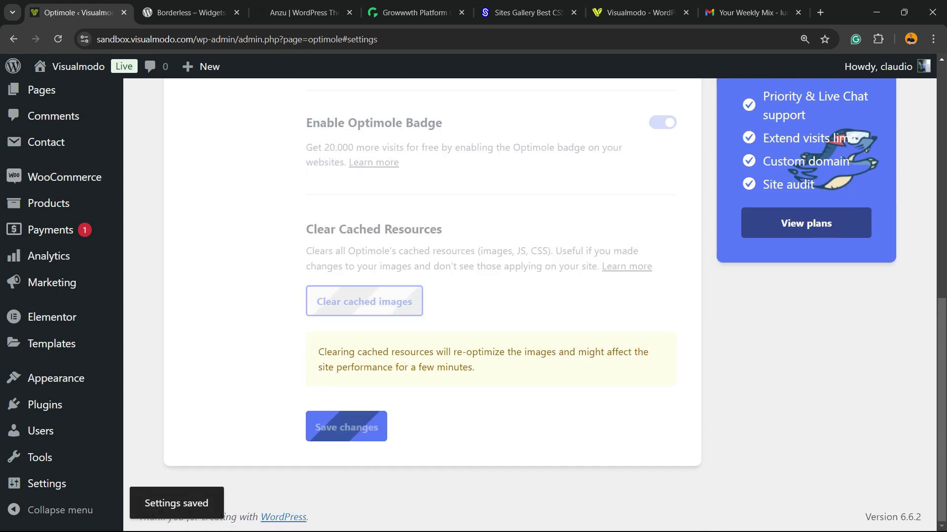
# Step: Enable Automatic Best Image Format Selection in the advanced compression settings and save the changes
pyautogui.scroll(2, 530, 306)
pyautogui.scroll(-2, 530, 306)
pyautogui.scroll(10, 530, 306)
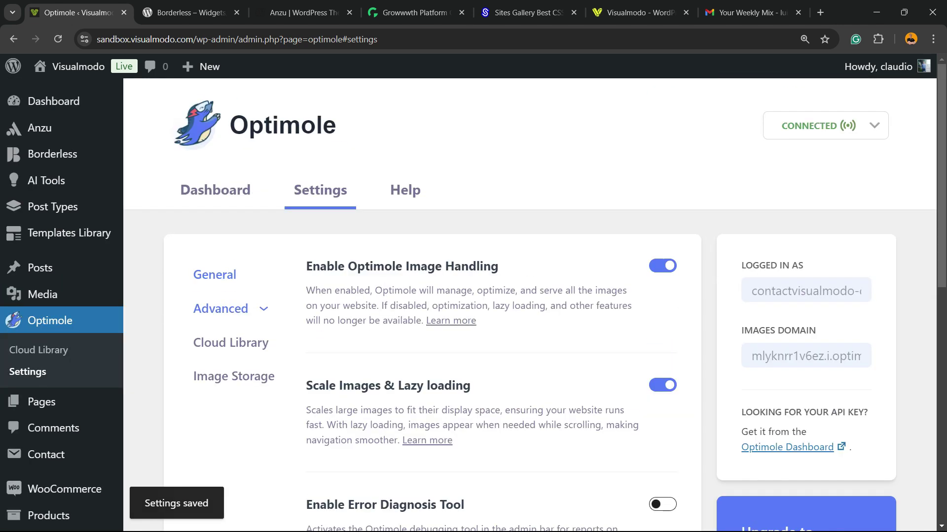
pyautogui.click(220, 308)
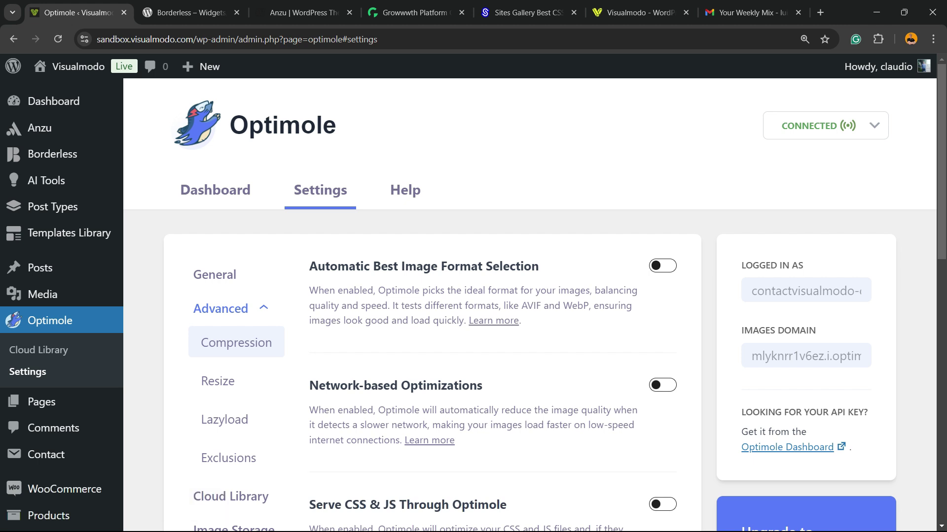
pyautogui.scroll(-2, 530, 305)
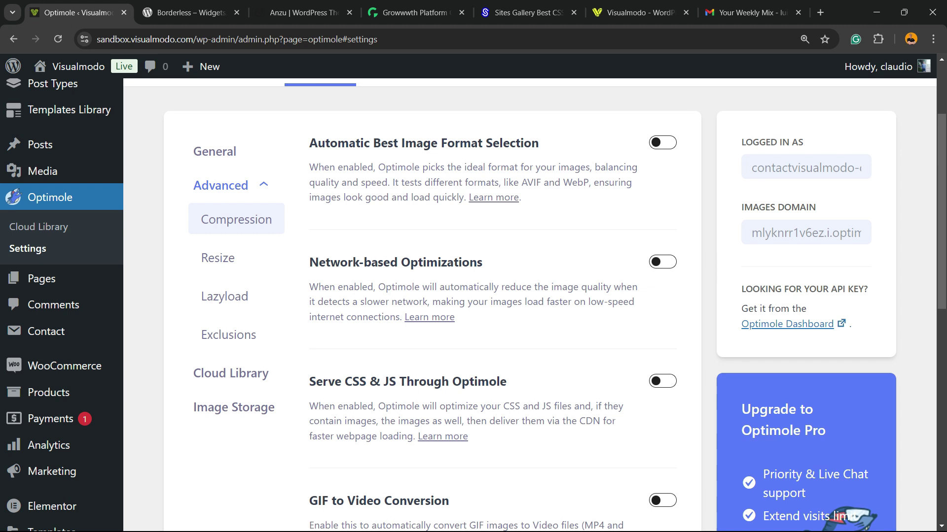
pyautogui.scroll(-2, 530, 306)
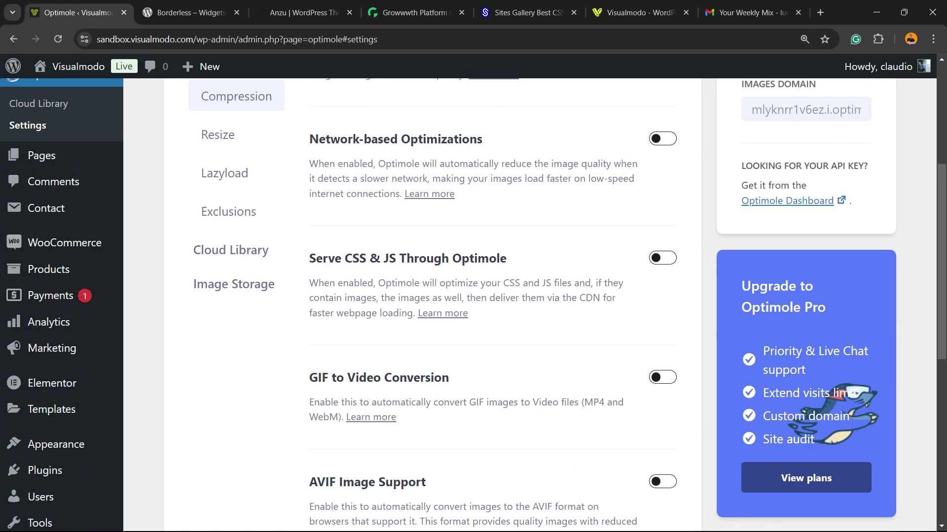
pyautogui.scroll(4, 530, 306)
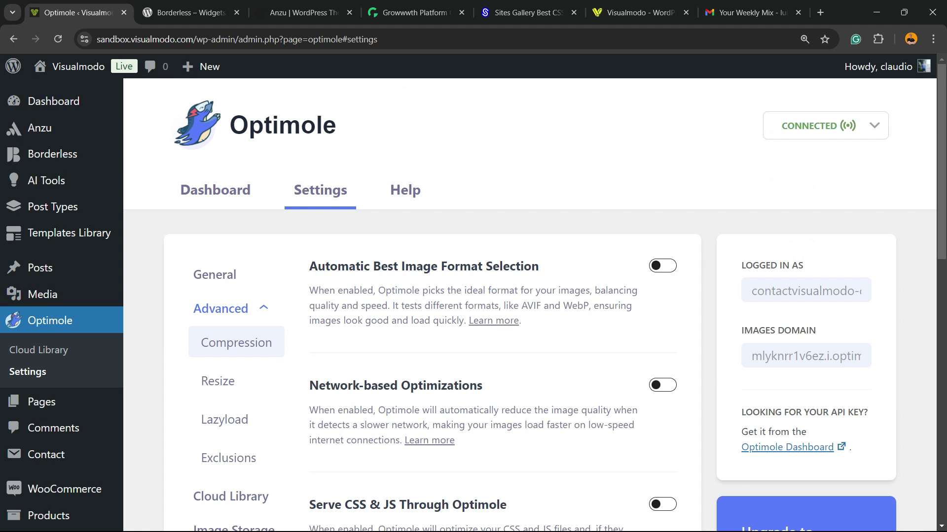
pyautogui.click(662, 266)
pyautogui.scroll(-9, 530, 306)
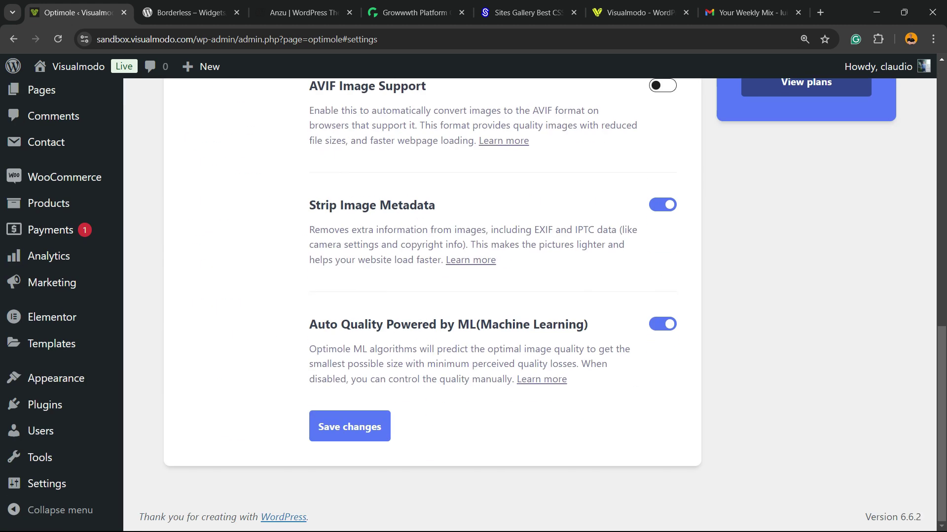
pyautogui.click(350, 427)
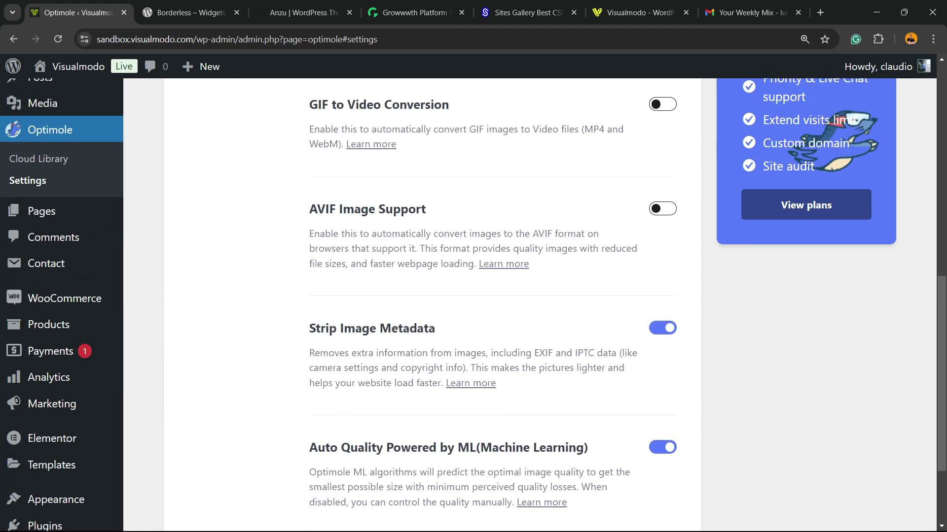
# Step: Review the advanced Resize settings, including Smart Cropping, Retina Quality, Limit Image Sizes and the new image crop size option
pyautogui.scroll(4, 530, 306)
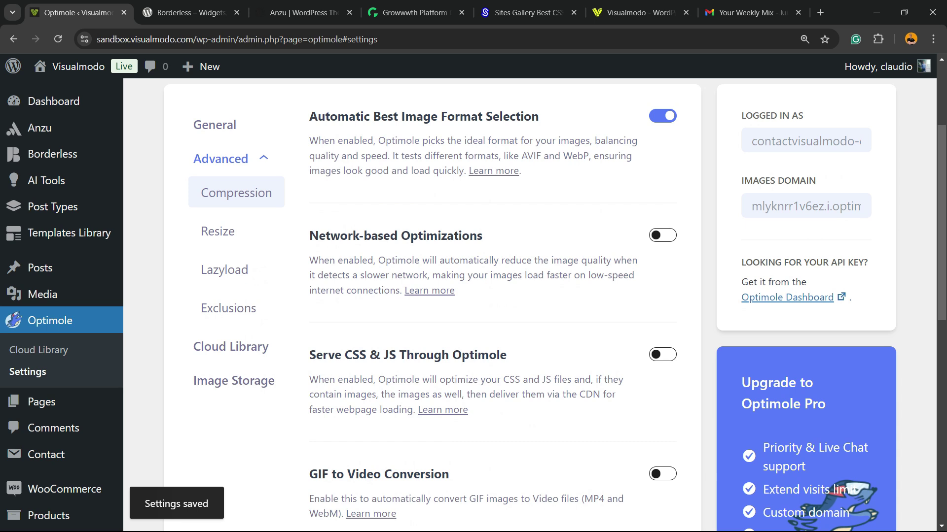
pyautogui.scroll(3, 530, 306)
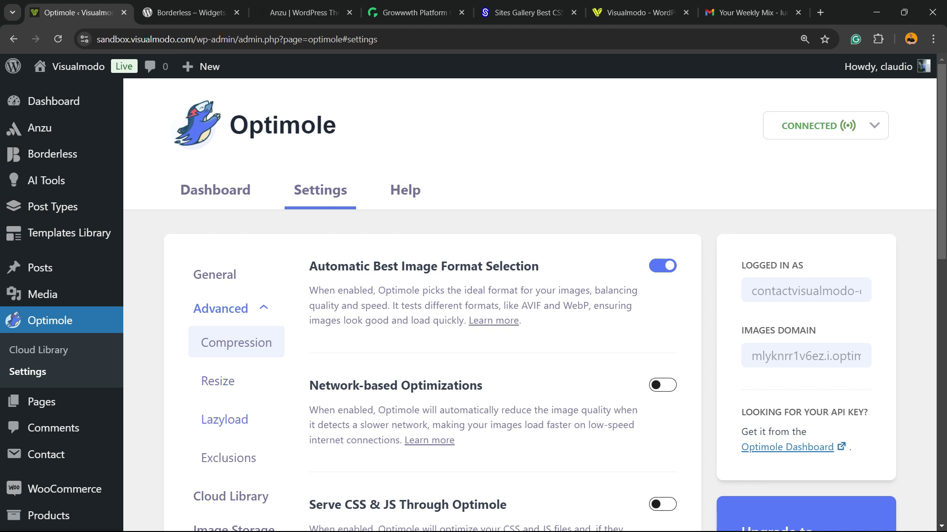
pyautogui.click(217, 381)
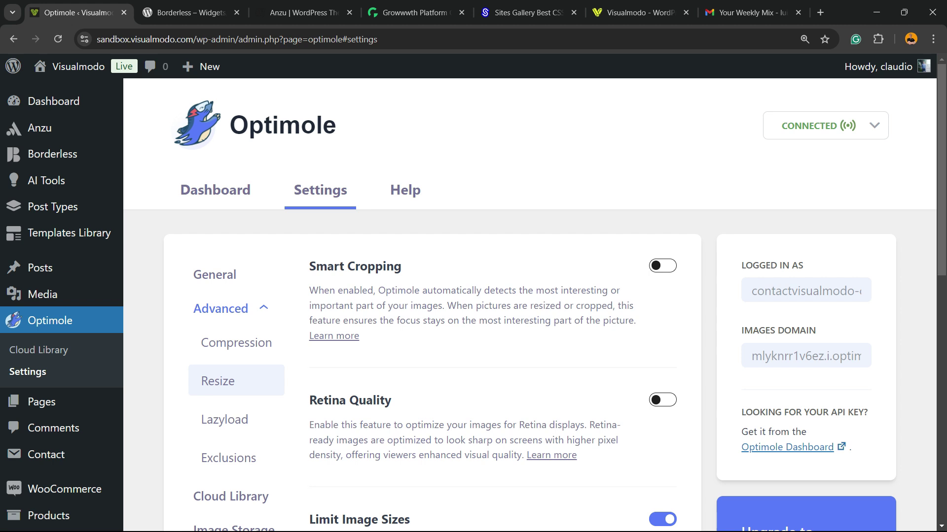
pyautogui.scroll(-3, 473, 296)
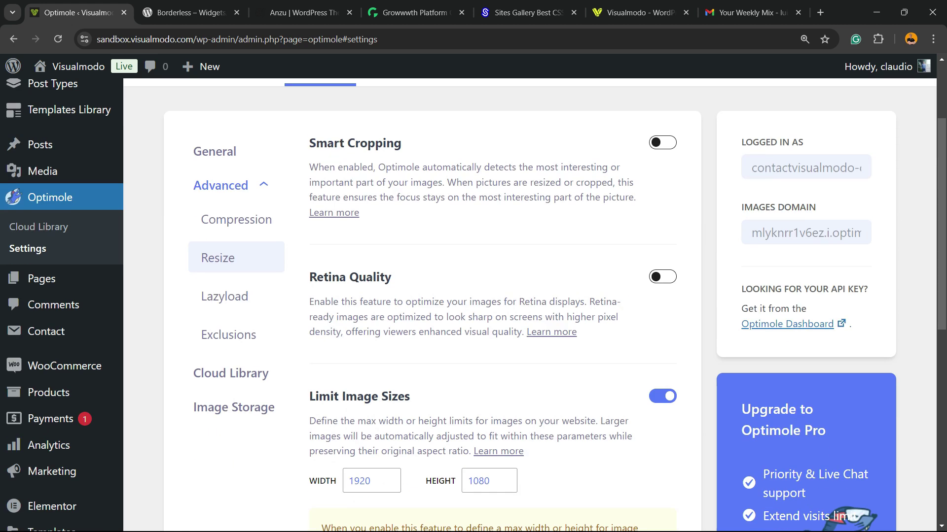
pyautogui.scroll(-3, 473, 296)
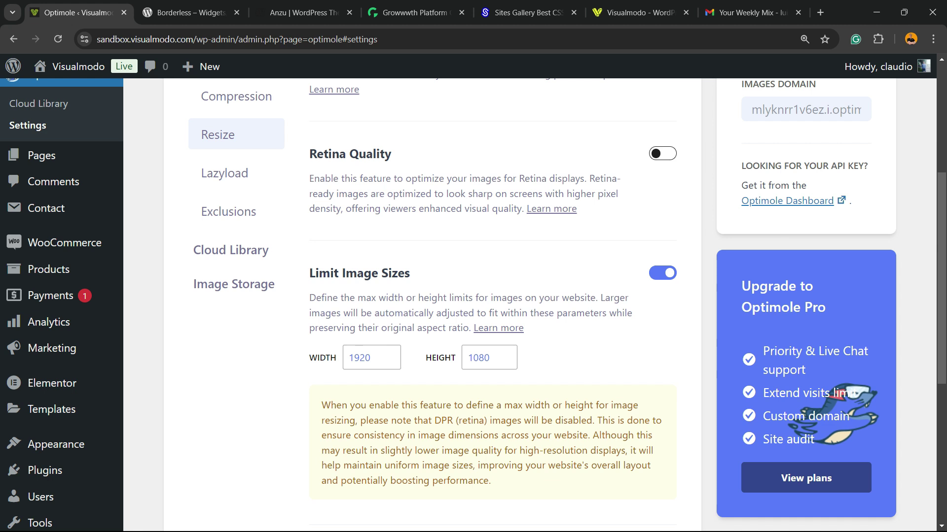
pyautogui.scroll(-6, 473, 296)
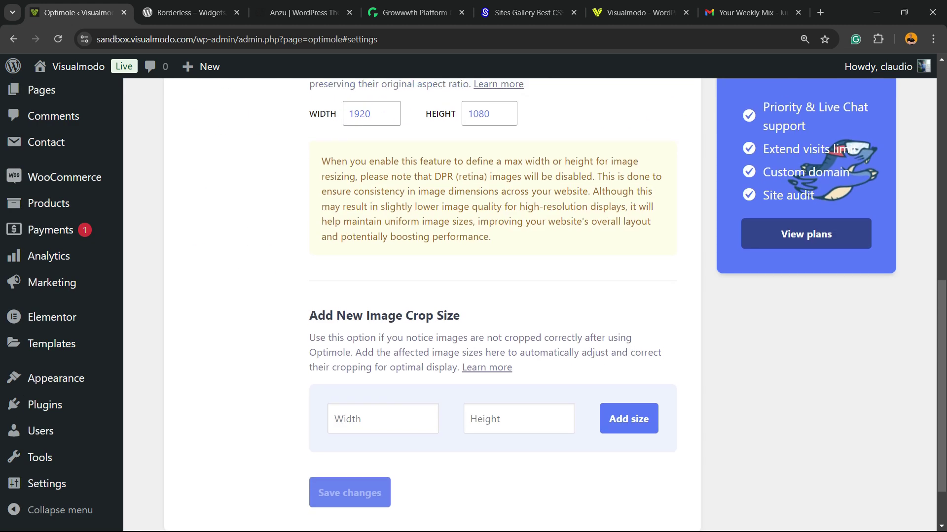
pyautogui.scroll(6, 473, 296)
pyautogui.scroll(3, 474, 296)
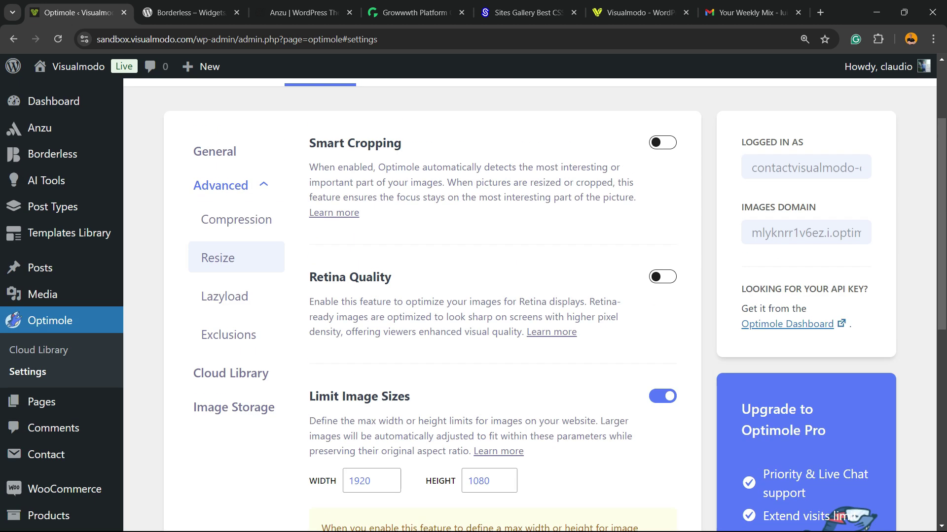
# Step: Show the advanced Lazyload settings, dismiss the feedback survey and review the generic placeholder and first-images bypass options
pyautogui.click(224, 296)
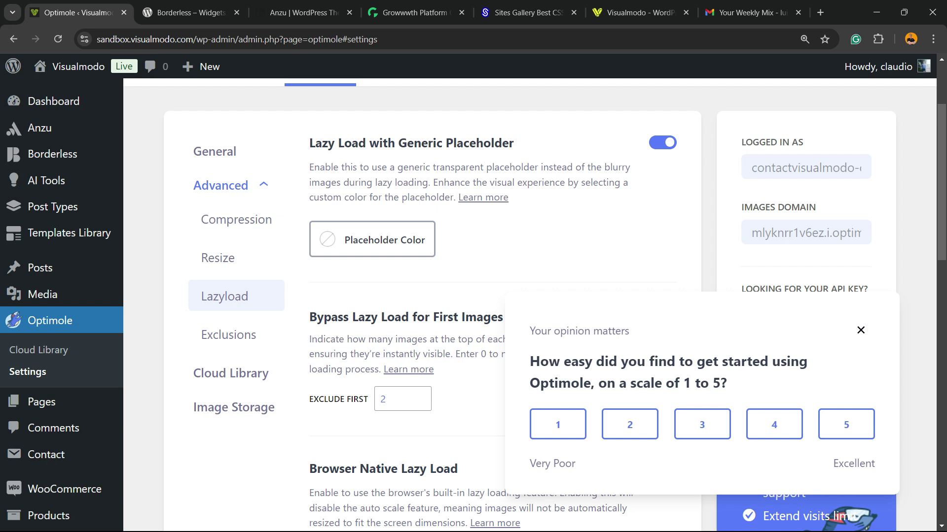
pyautogui.click(860, 330)
pyautogui.scroll(3, 860, 330)
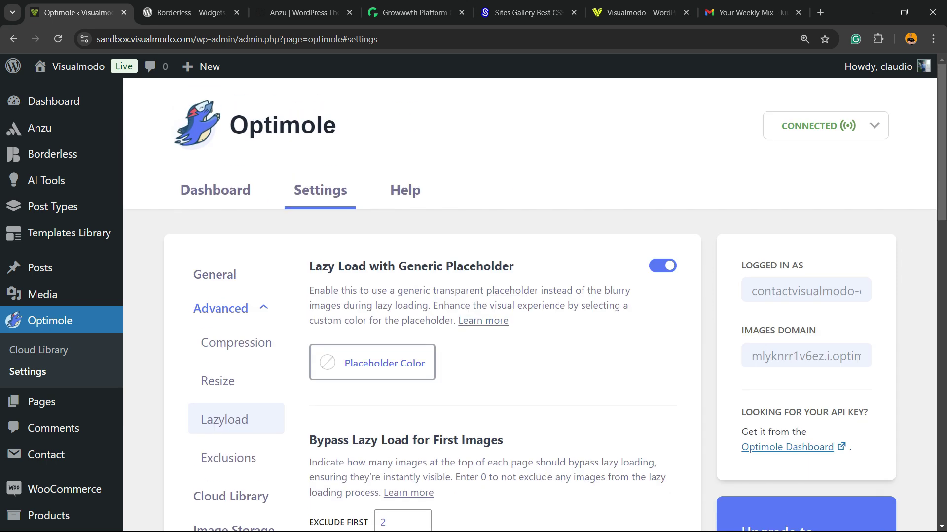
pyautogui.scroll(-3, 473, 296)
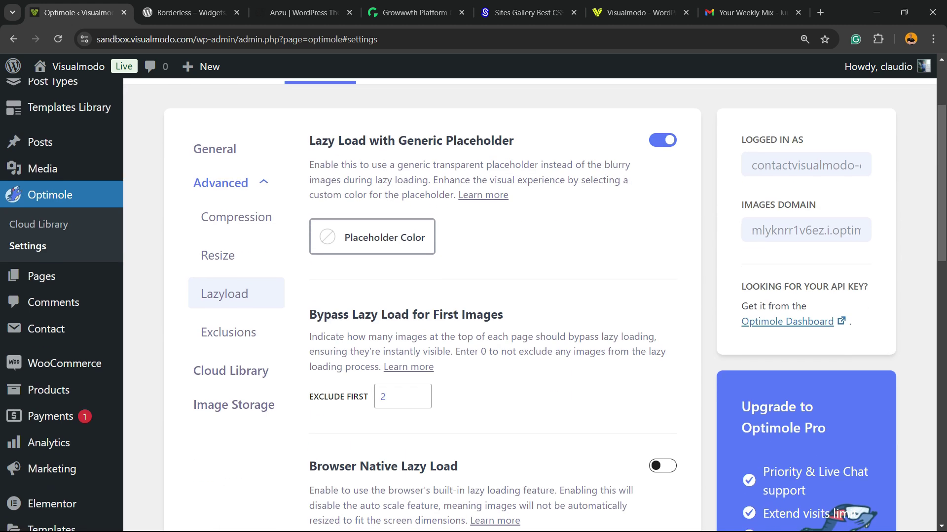
# Step: Examine the remaining Lazyload options, from Browser Native Lazy Load and Image Scaling to Extend CSS Background Lazy Loading
pyautogui.scroll(-3, 473, 296)
pyautogui.scroll(-3, 474, 296)
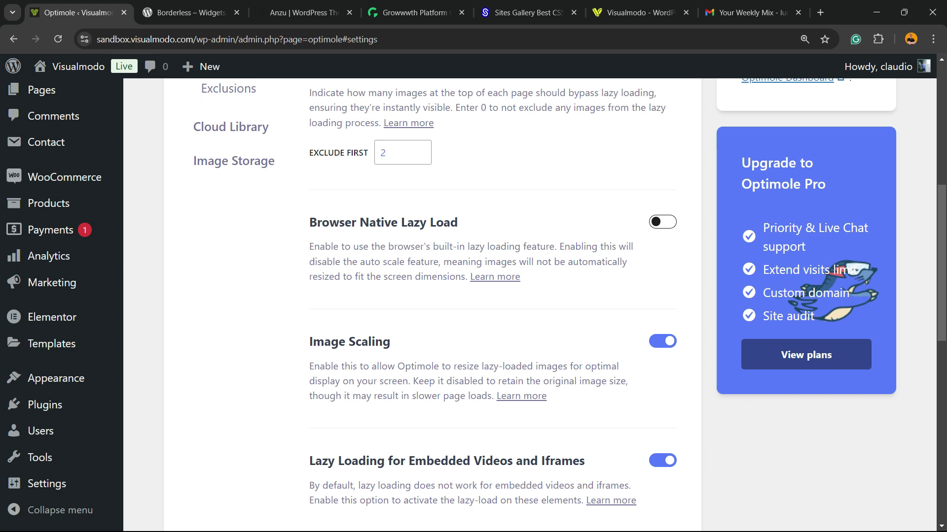
pyautogui.scroll(-2, 473, 296)
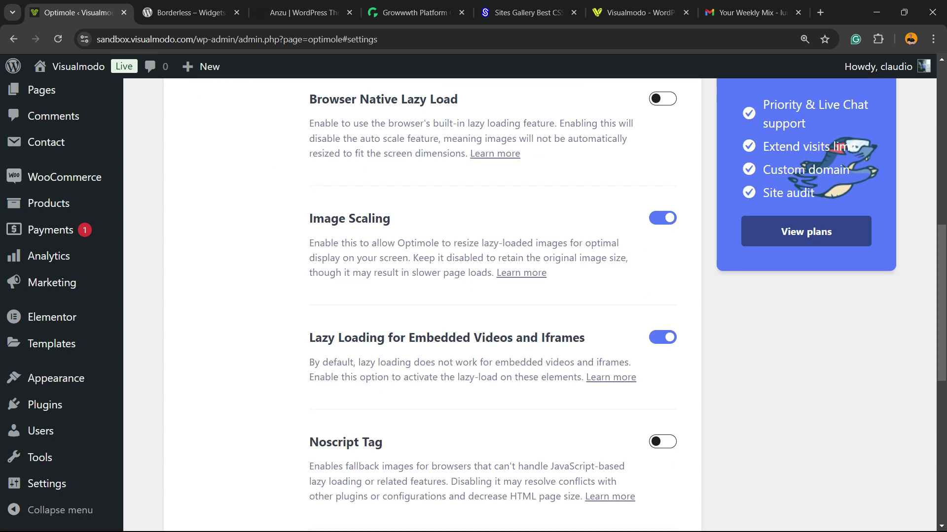
pyautogui.scroll(-4, 473, 296)
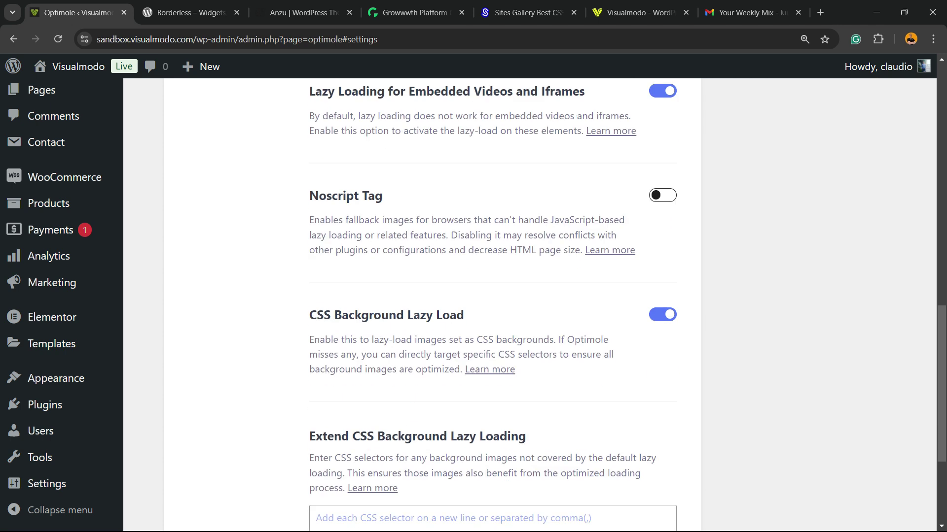
pyautogui.scroll(-3, 473, 295)
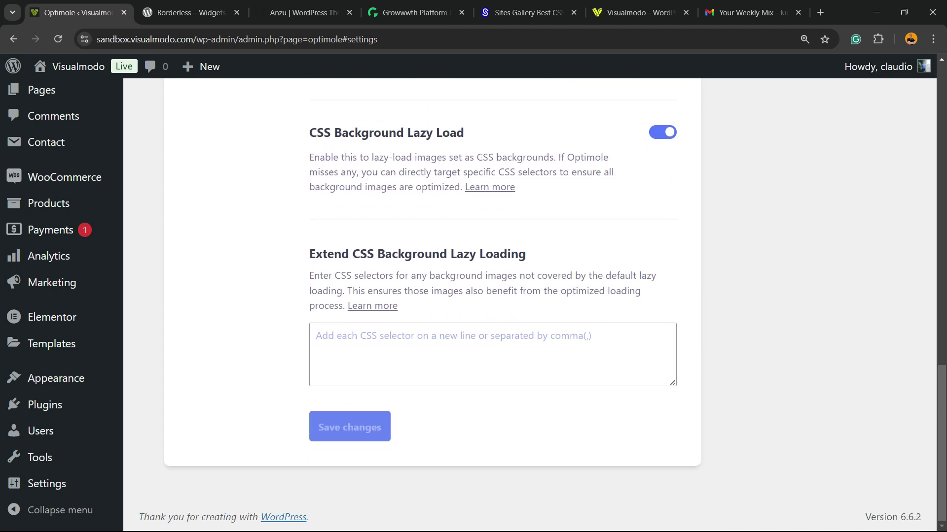
pyautogui.tripleClick(417, 254)
pyautogui.click(492, 354)
pyautogui.doubleClick(363, 254)
# Step: Show the advanced Exclusions settings with the filters for skipping image optimization and lazy loading
pyautogui.scroll(15, 473, 296)
pyautogui.scroll(-3, 473, 296)
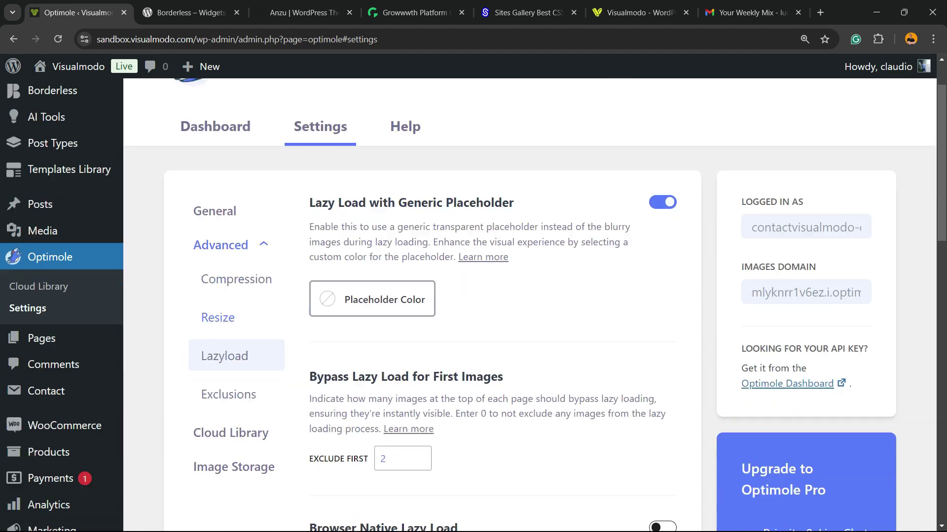
pyautogui.click(228, 335)
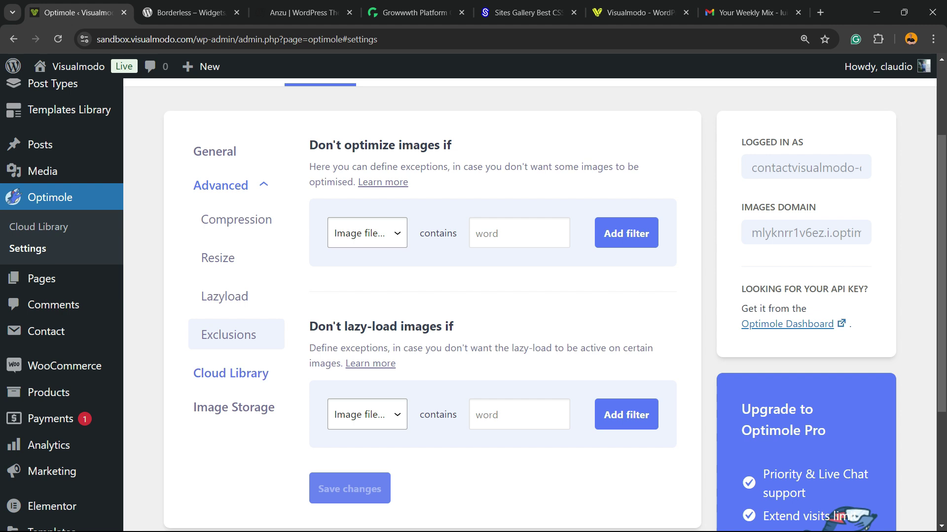
# Step: Review the Cloud Library access settings and the Image Storage location options
pyautogui.click(230, 374)
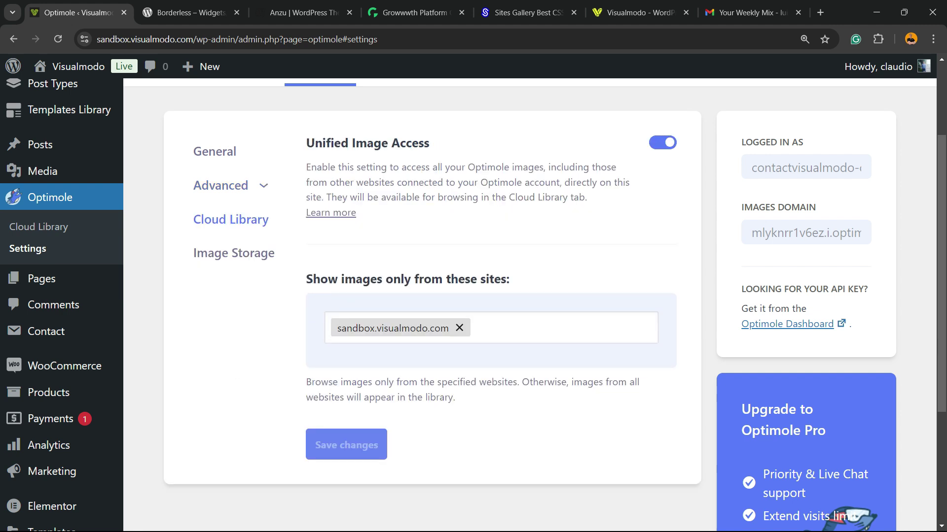
pyautogui.click(234, 253)
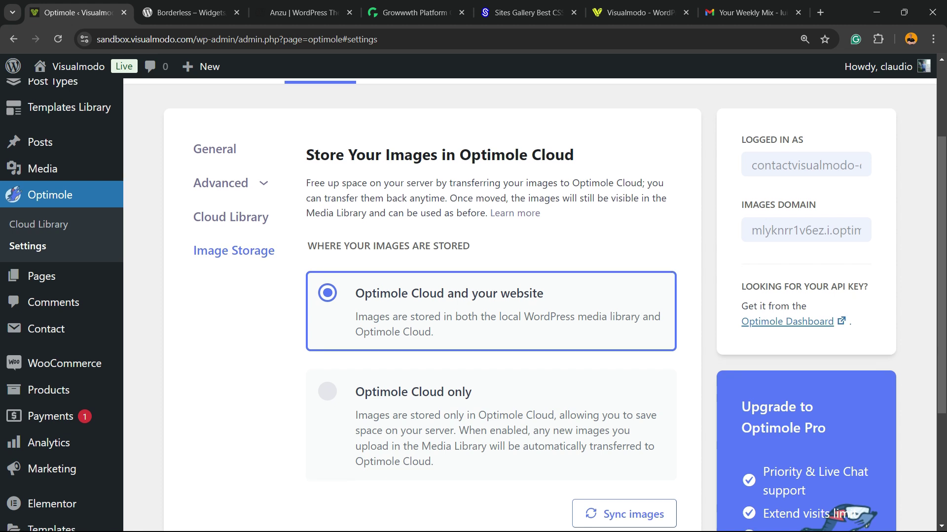
pyautogui.scroll(-4, 474, 303)
pyautogui.scroll(6, 473, 303)
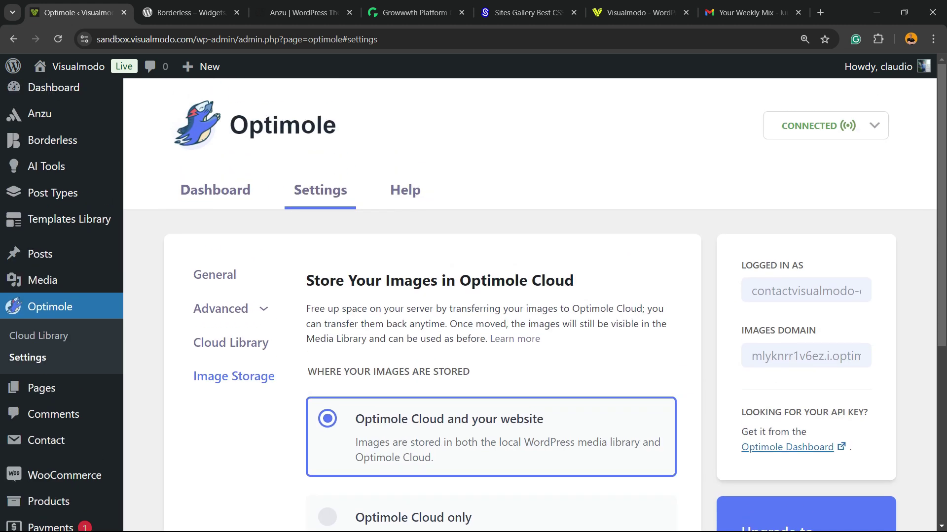
# Step: Look through the plugin's Help page for its support and documentation resources
pyautogui.click(405, 190)
pyautogui.scroll(-2, 473, 303)
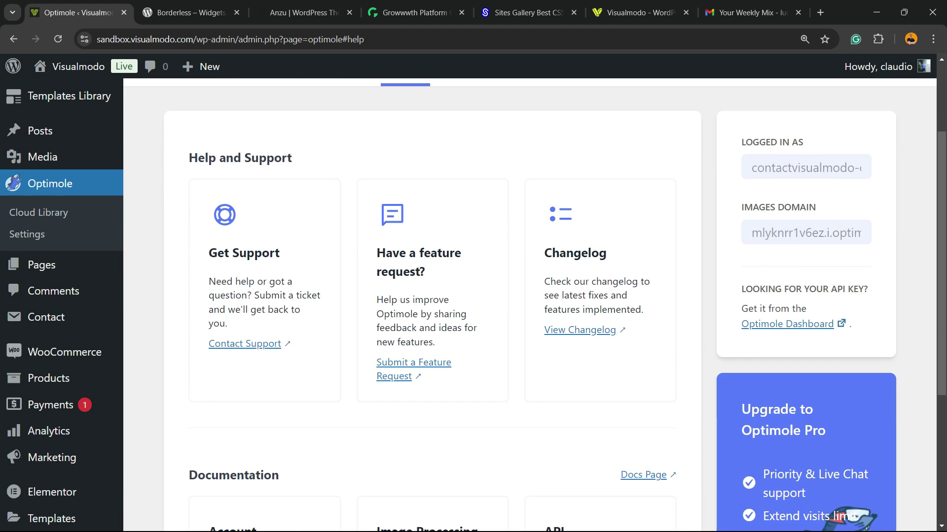
pyautogui.scroll(-2, 473, 303)
pyautogui.scroll(5, 473, 306)
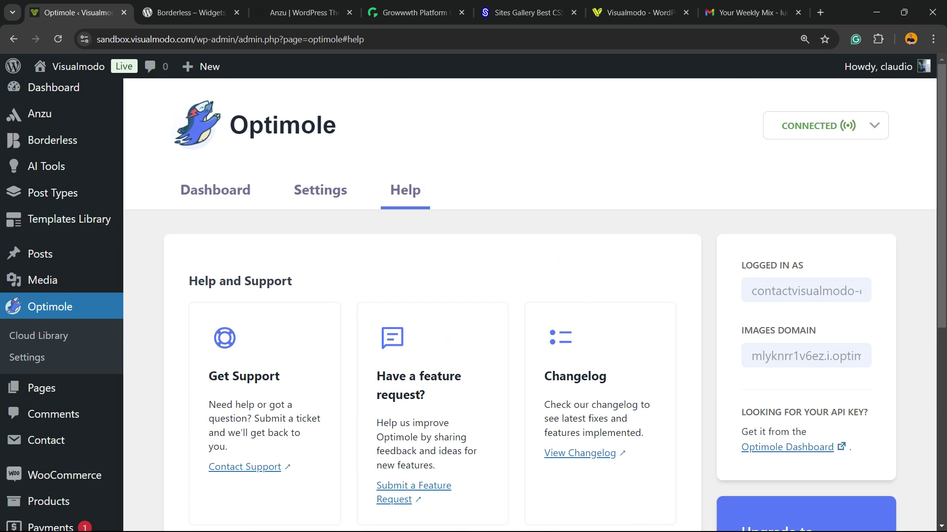
# Step: Return to the plugin's dashboard and check the optimization status, statistics and last optimized images again
pyautogui.click(215, 190)
pyautogui.scroll(-2, 473, 304)
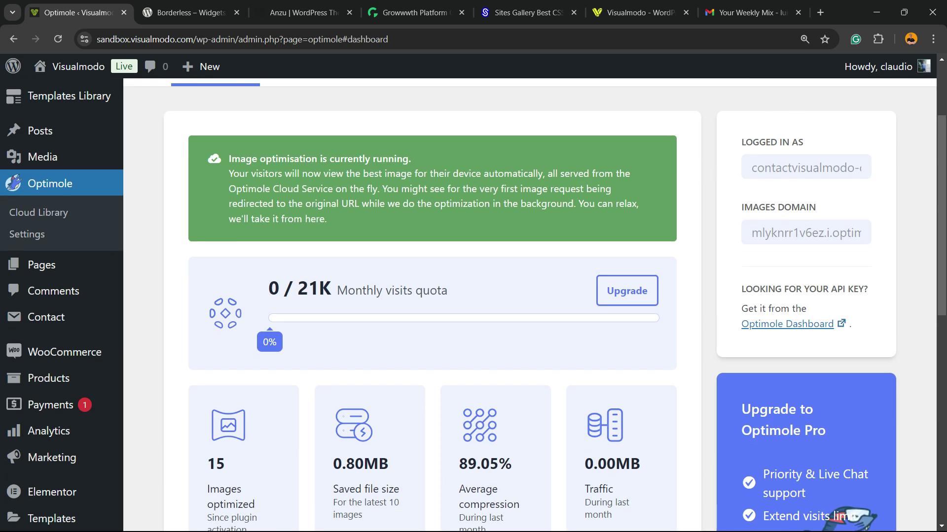
pyautogui.scroll(-1, 530, 306)
pyautogui.scroll(-7, 473, 305)
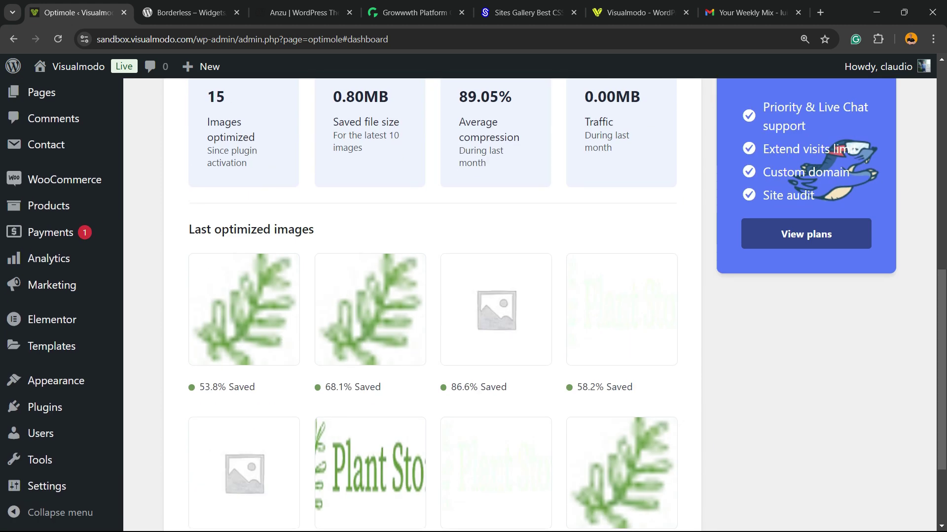
pyautogui.scroll(8, 473, 305)
pyautogui.scroll(3, 473, 306)
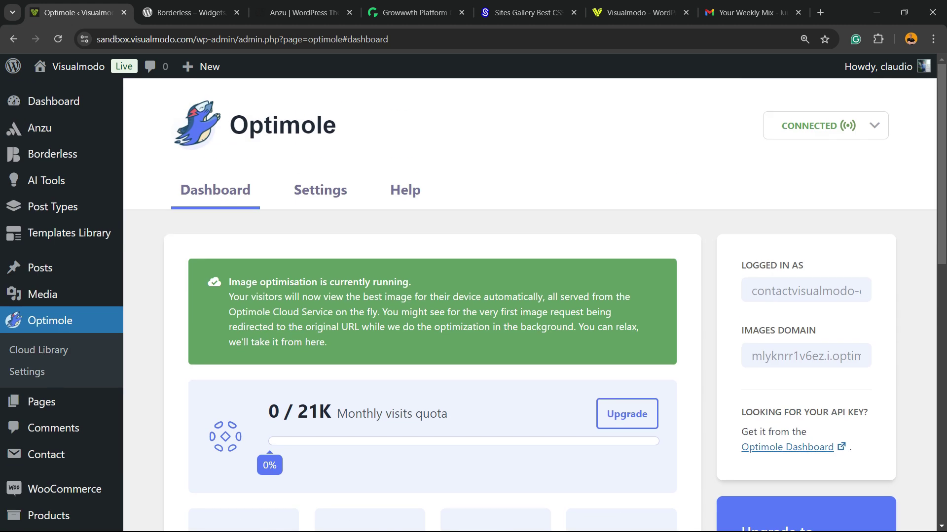